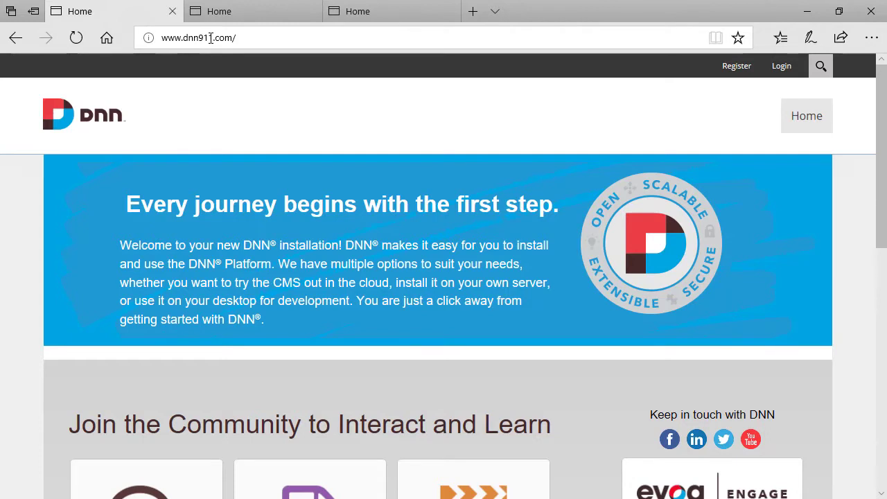
click(226, 15)
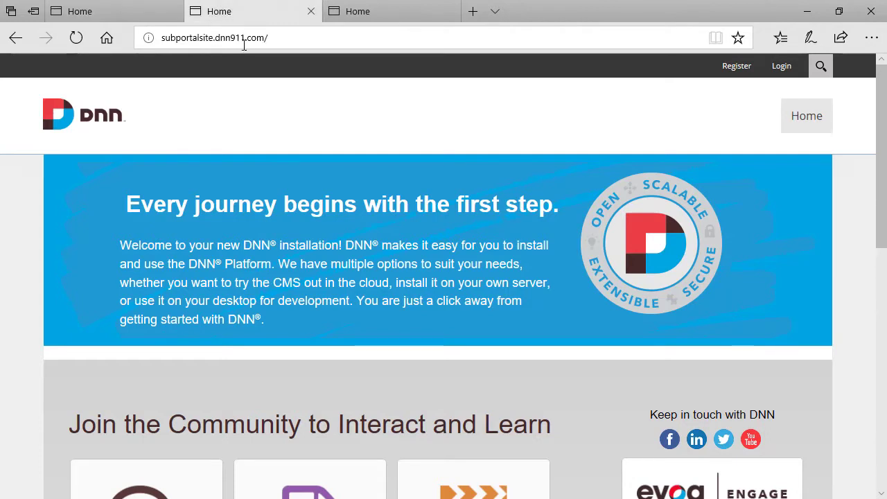
key(ctrl+shift+Tab)
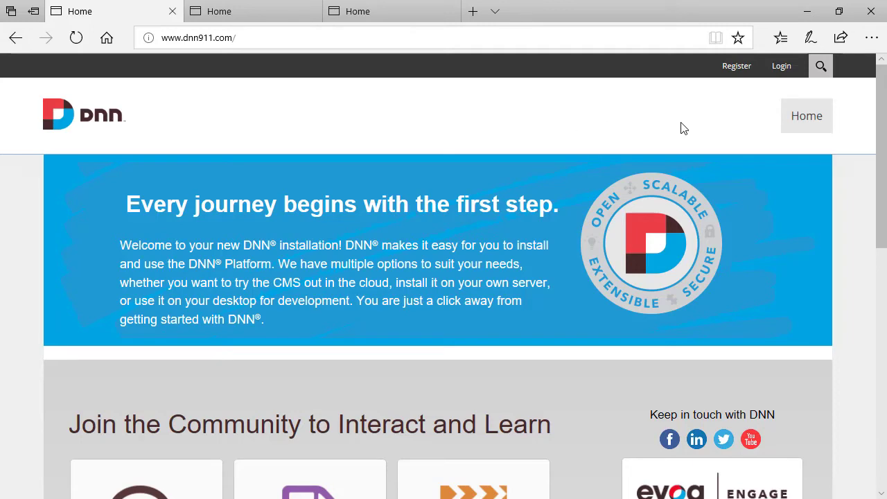
click(781, 66)
text(ho)
key(Down)
key(Return)
key(Return)
click(260, 17)
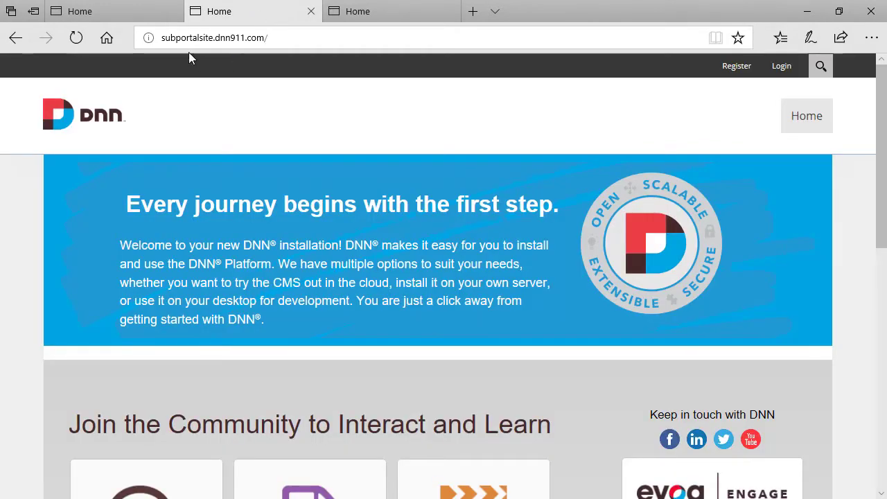
click(133, 17)
click(229, 18)
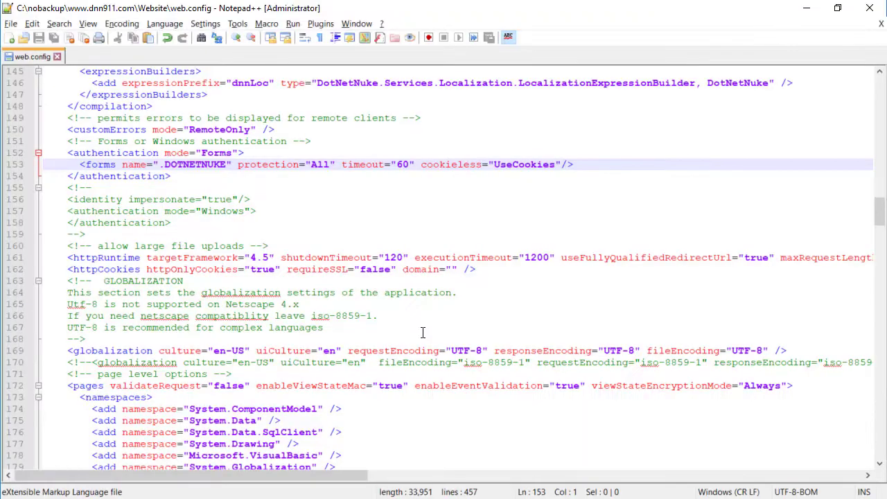
- Paste domain=".dnn911.com" before the closing "/>" of the <forms> tag on web.config line 153
click(388, 246)
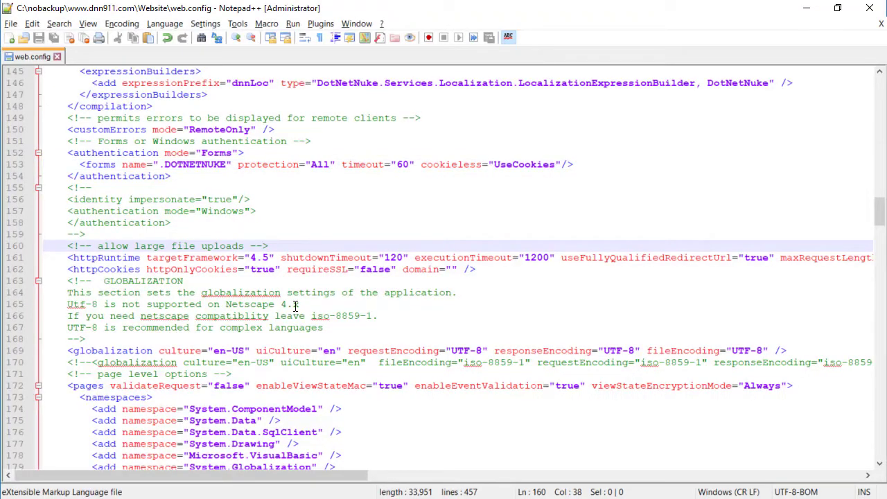
drag(120, 169, 79, 168)
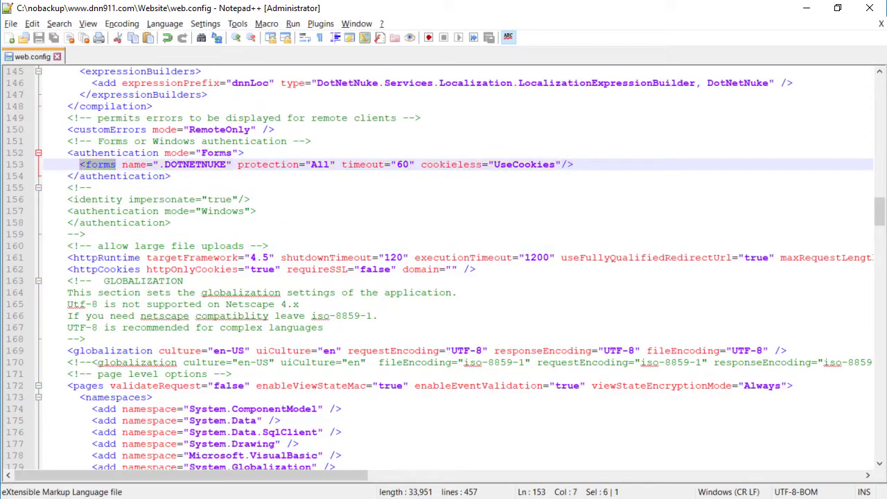
scroll(97, 174, up, 3)
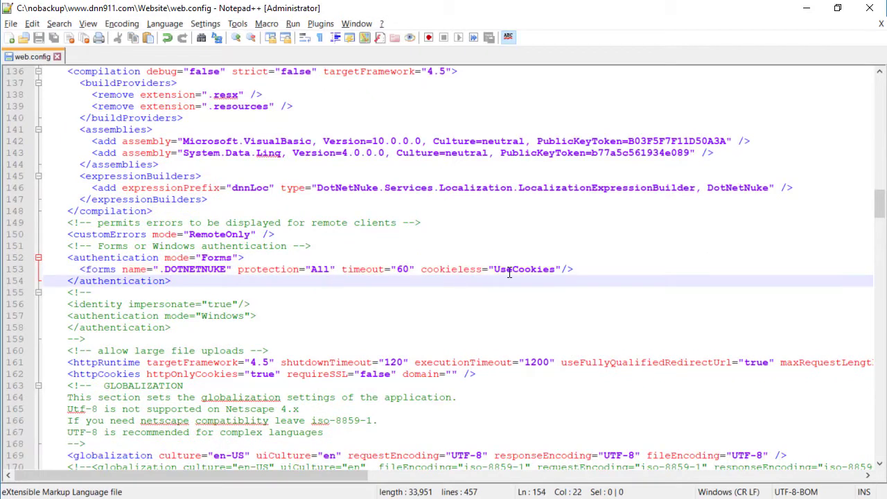
click(560, 271)
text(domain=".dnn911.com")
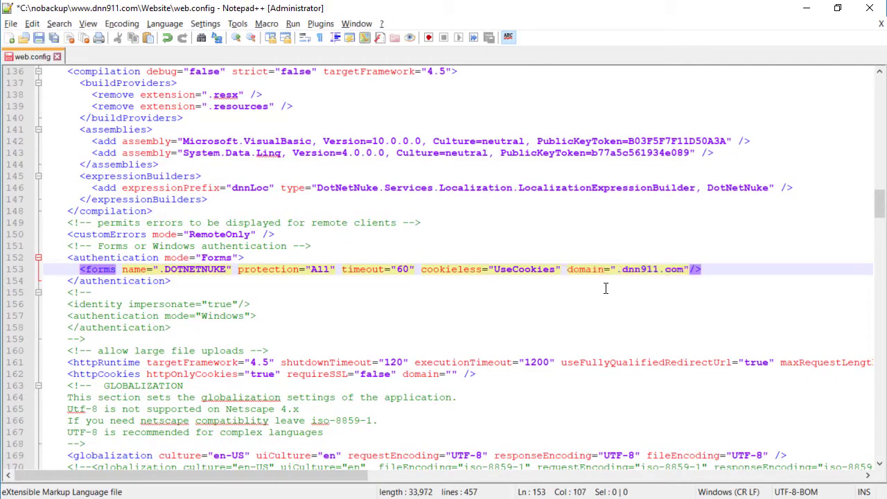
click(623, 269)
drag(625, 270, 685, 275)
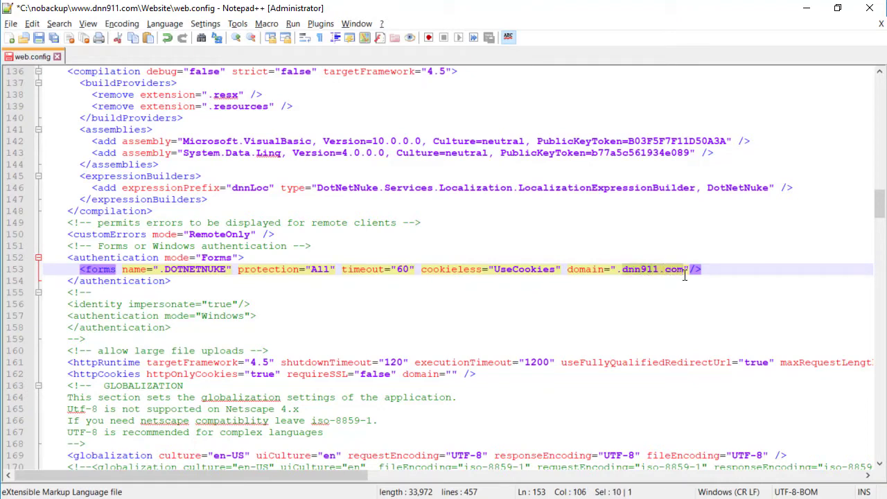
click(624, 271)
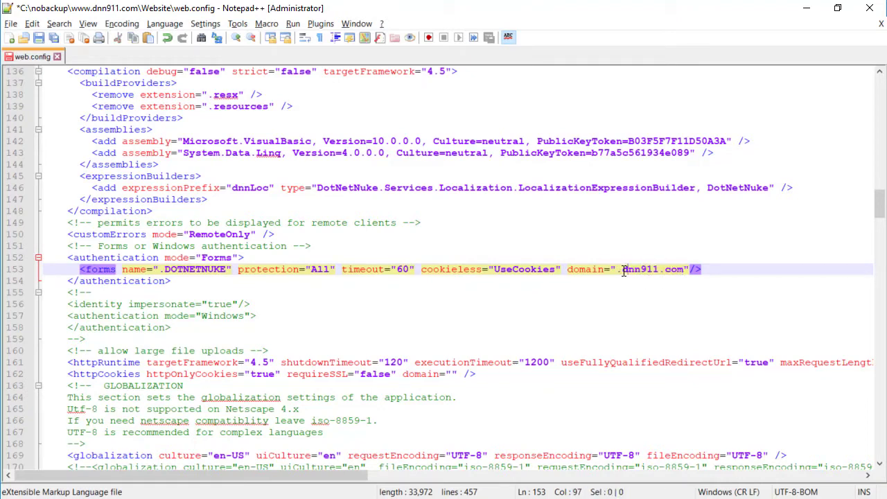
key(shift+Left)
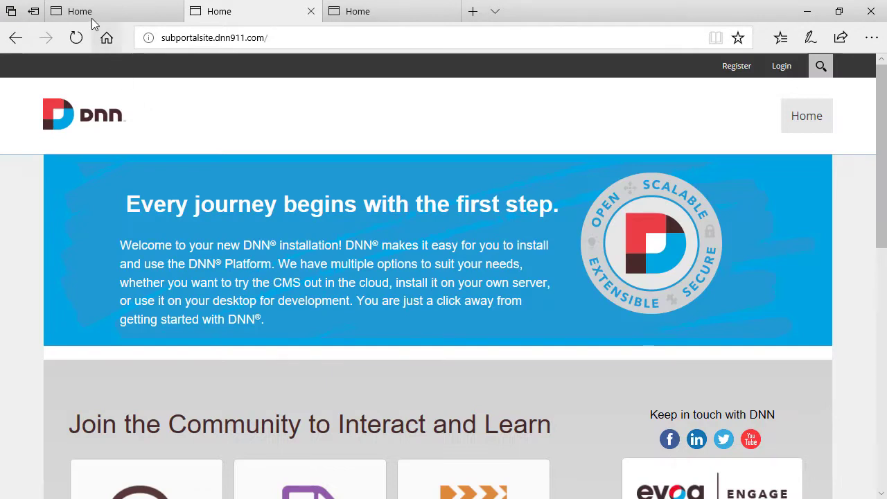
click(101, 15)
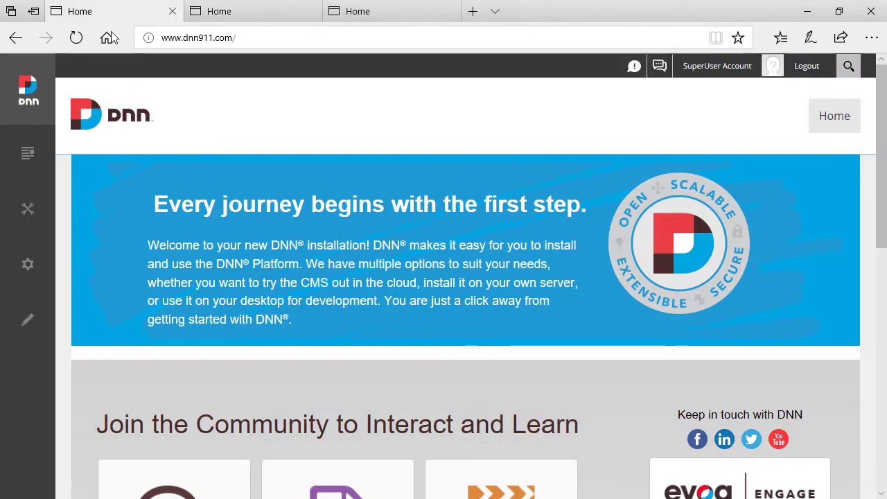
click(106, 37)
click(804, 70)
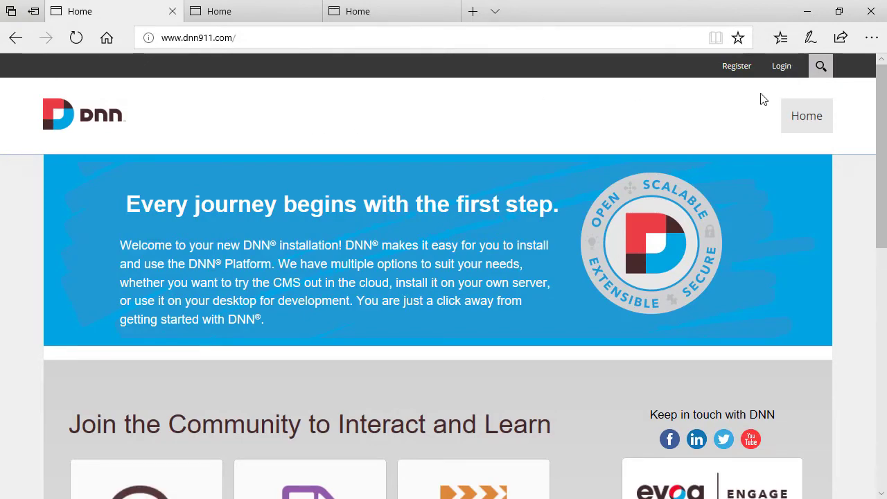
click(781, 68)
text(h)
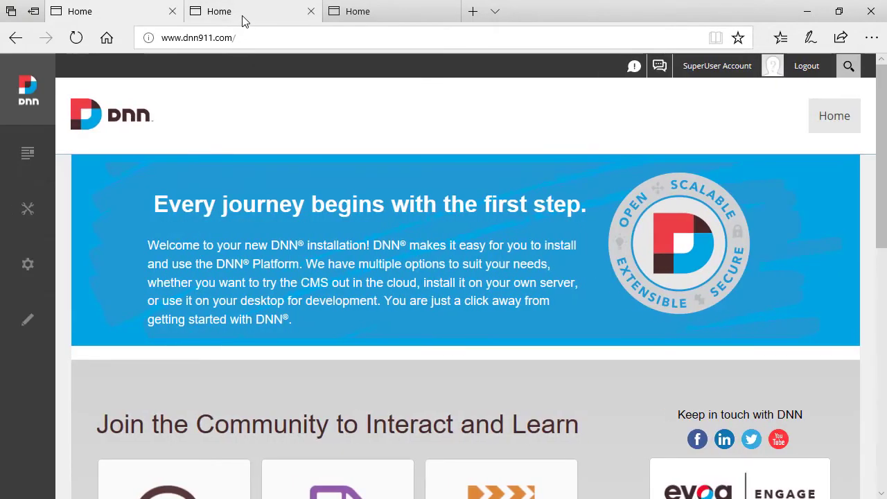
click(243, 20)
key(F5)
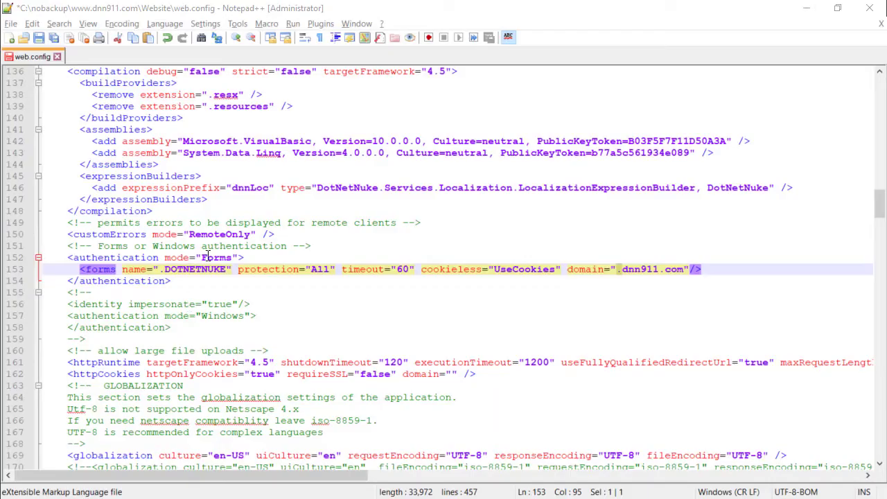
- Save the edited web.config, minimize Notepad++, and reload the subportal site to check the shared login
click(207, 257)
click(38, 39)
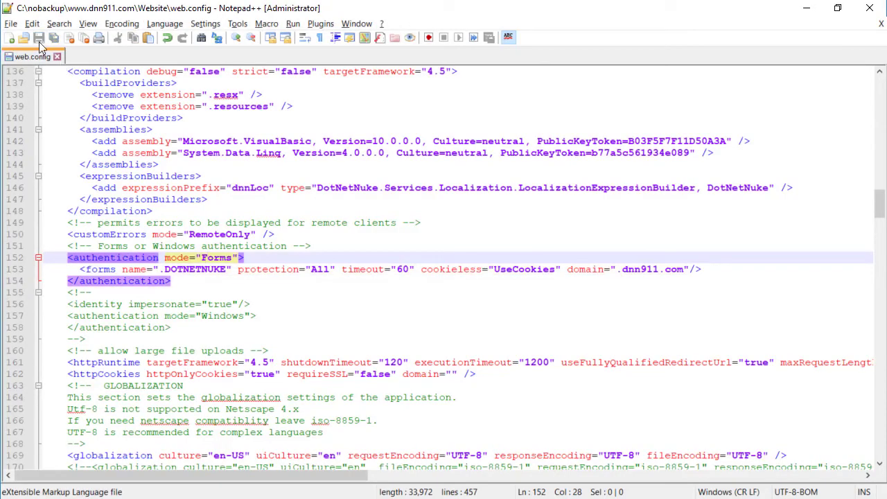
click(806, 9)
key(F5)
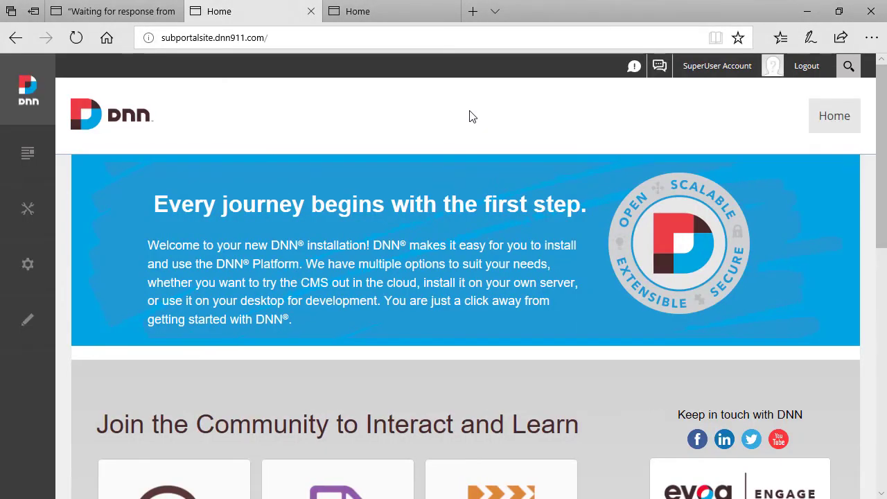
click(816, 69)
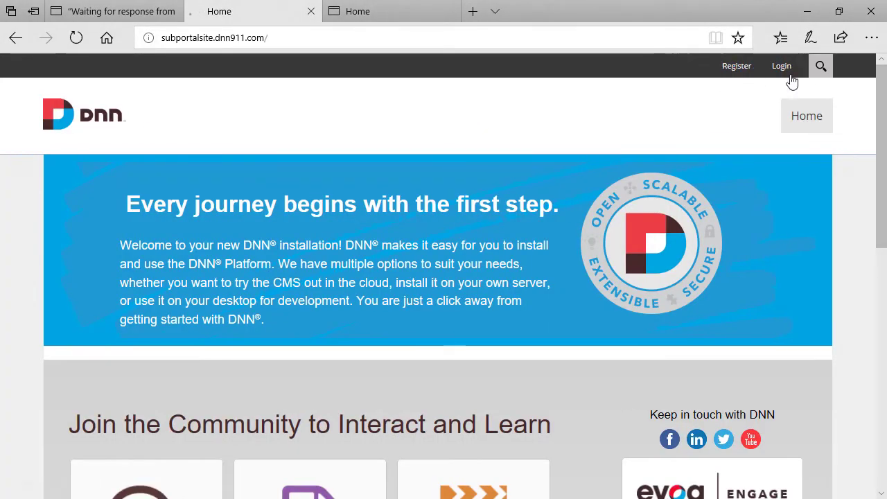
click(97, 11)
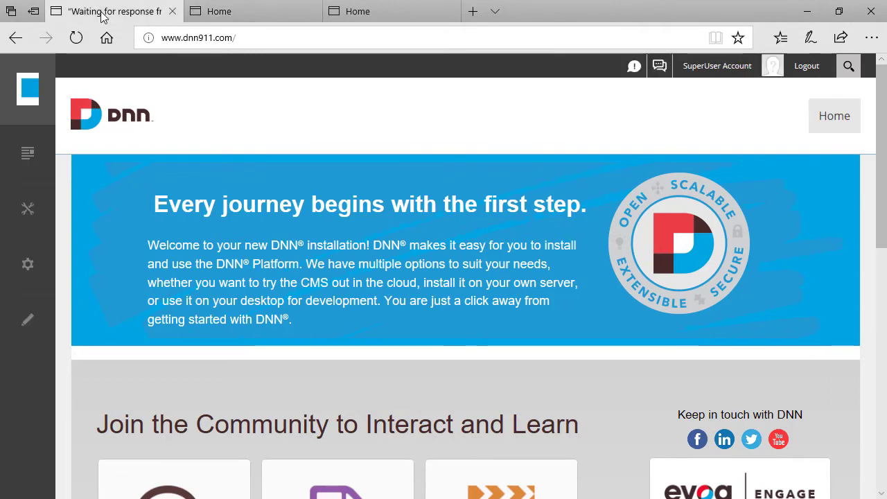
click(807, 69)
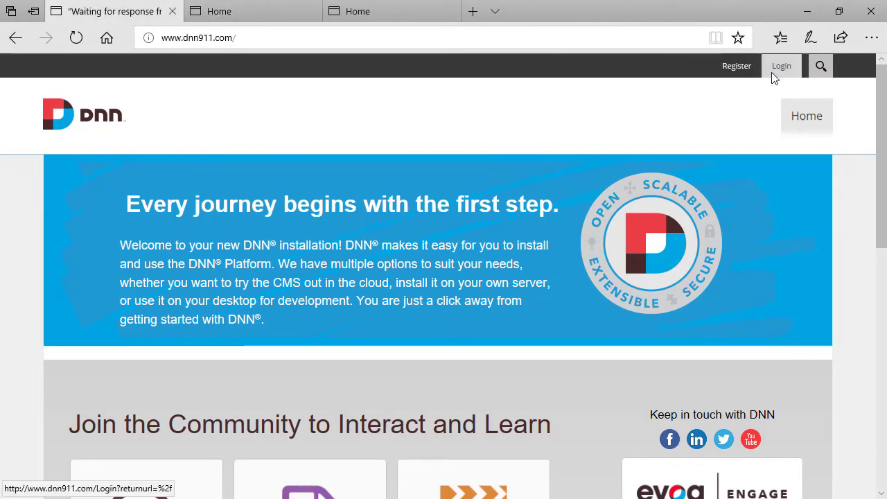
click(782, 66)
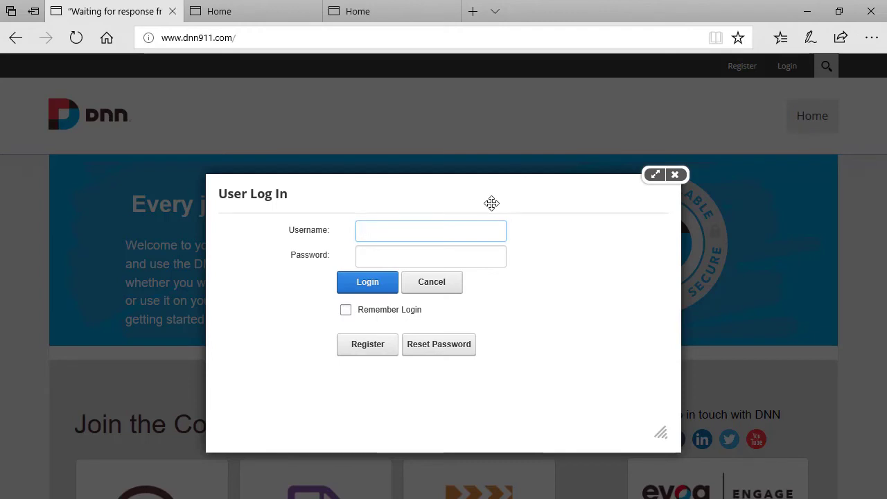
text(aderson)
key(Tab)
key(Return)
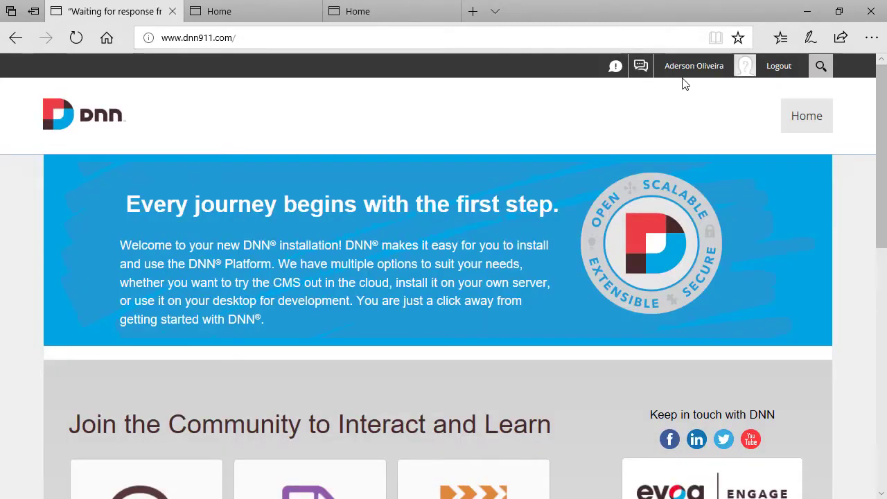
click(233, 12)
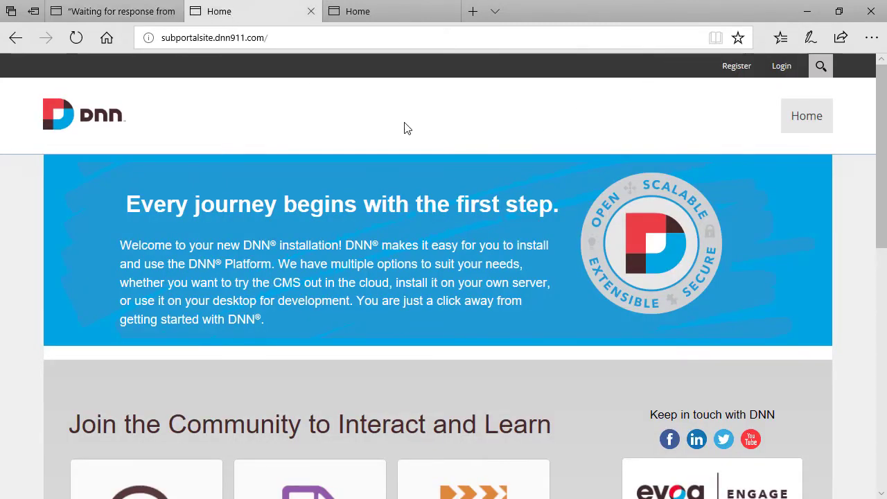
key(F5)
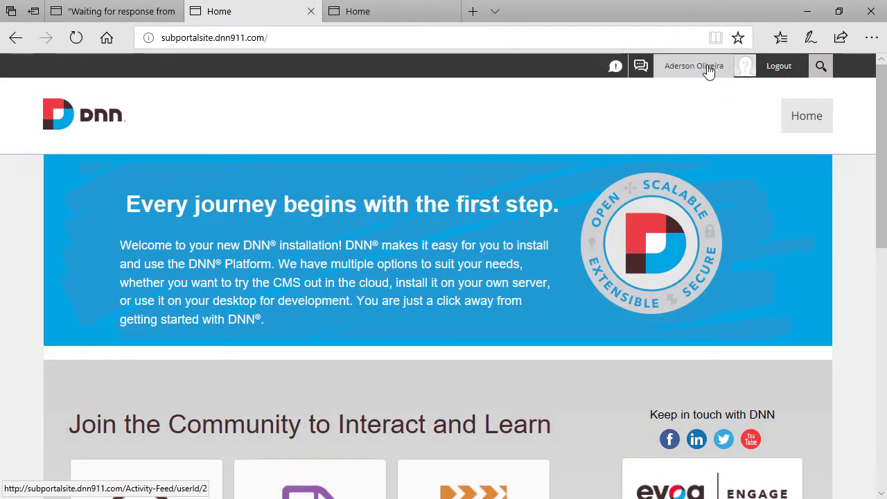
click(214, 39)
double_click(180, 39)
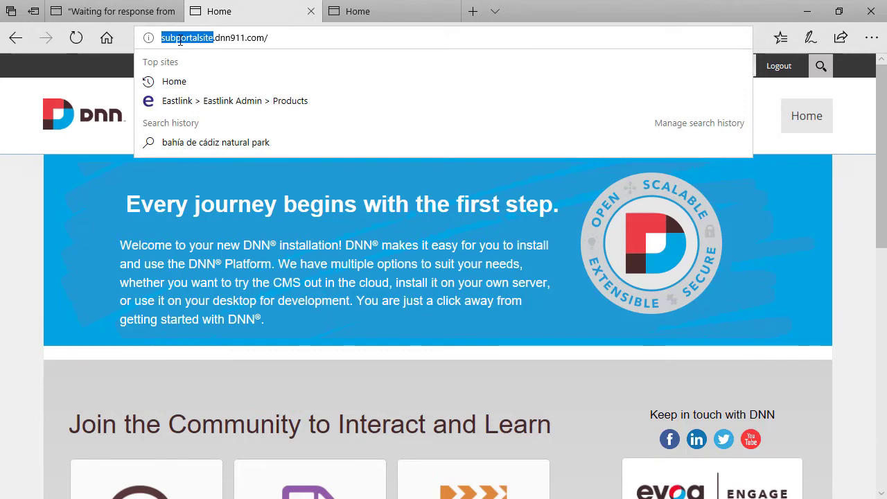
click(380, 20)
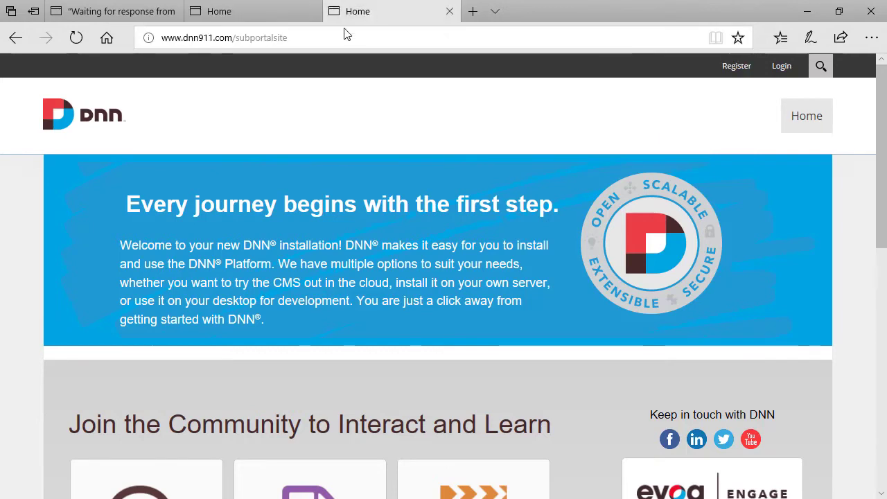
double_click(263, 39)
click(61, 158)
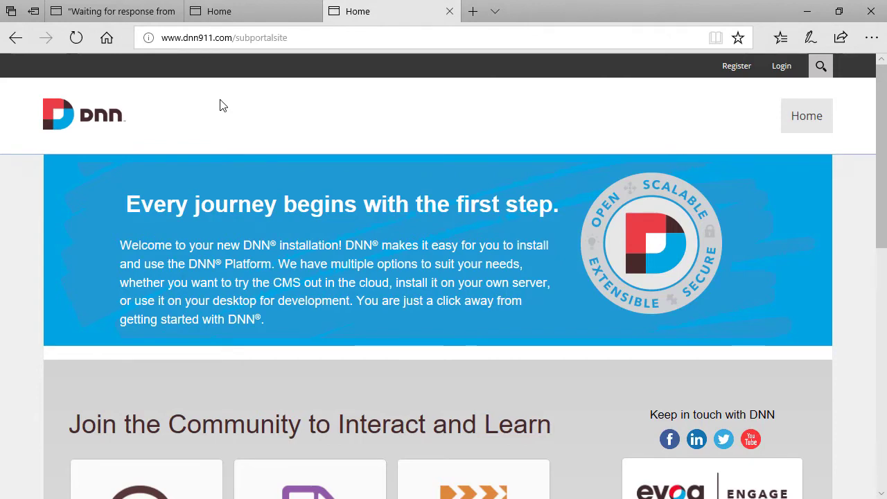
key(F5)
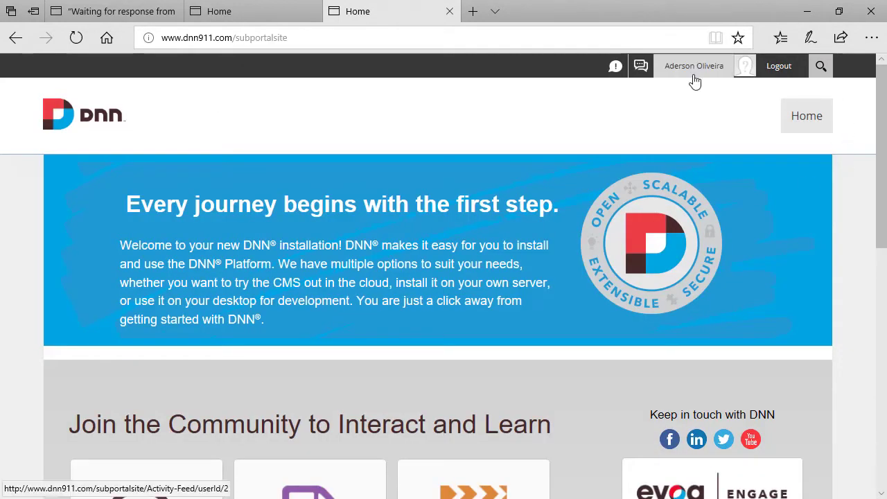
click(118, 11)
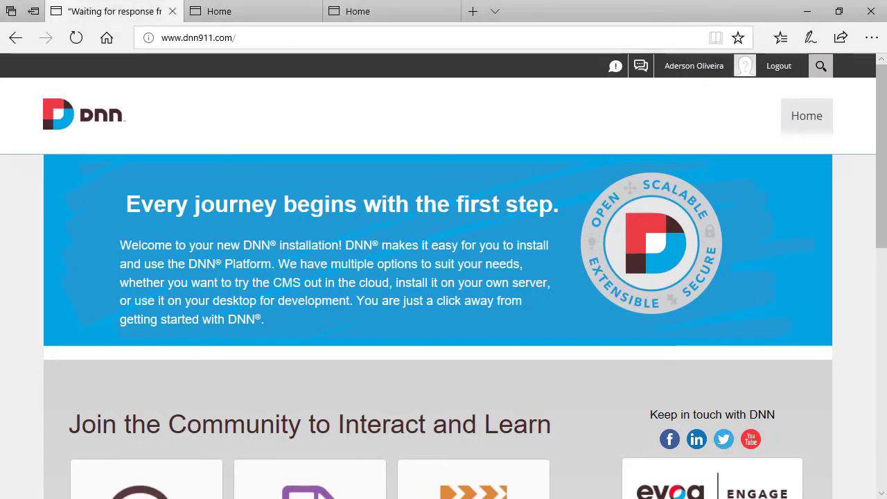
key(alt+Tab)
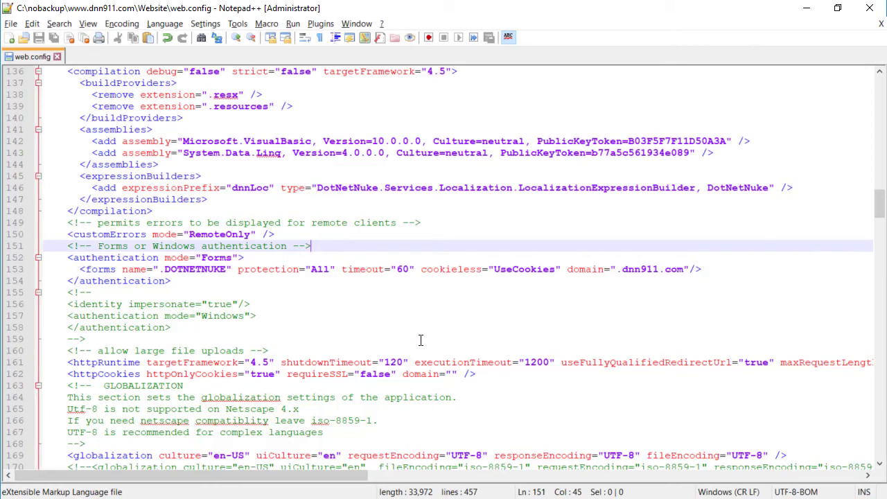
click(414, 374)
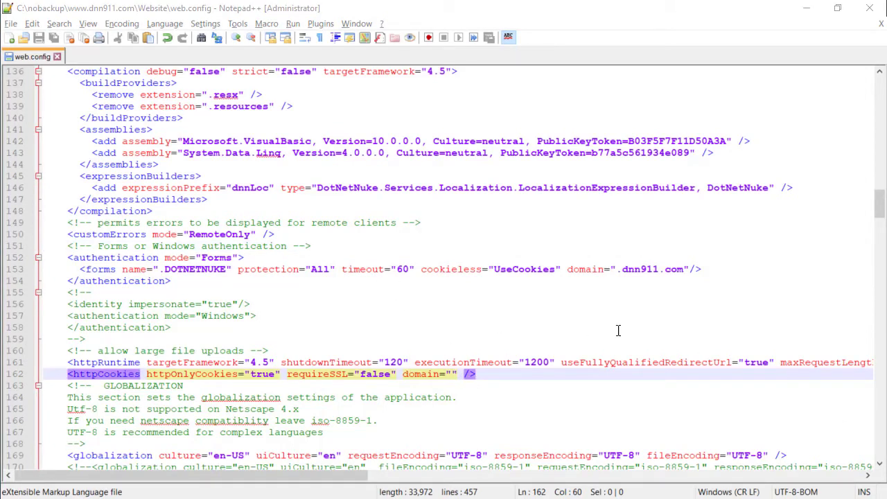
drag(567, 268, 669, 269)
key(Right)
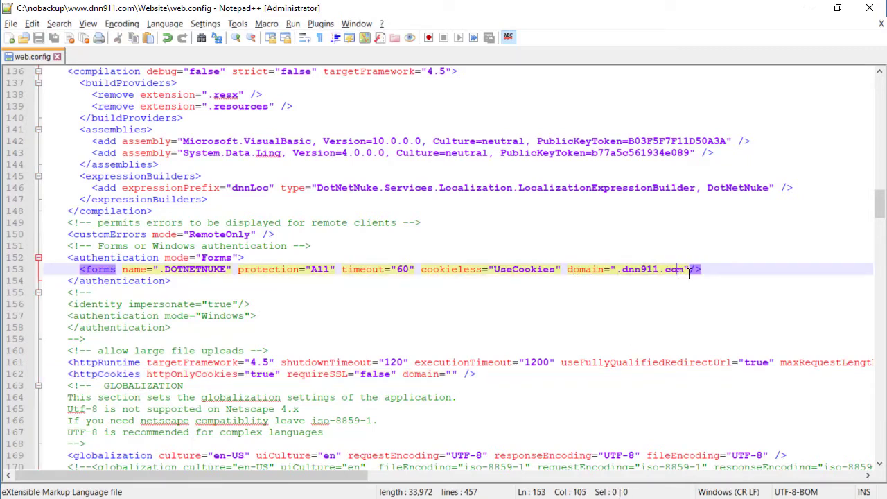
drag(685, 269, 618, 269)
key(ctrl+c)
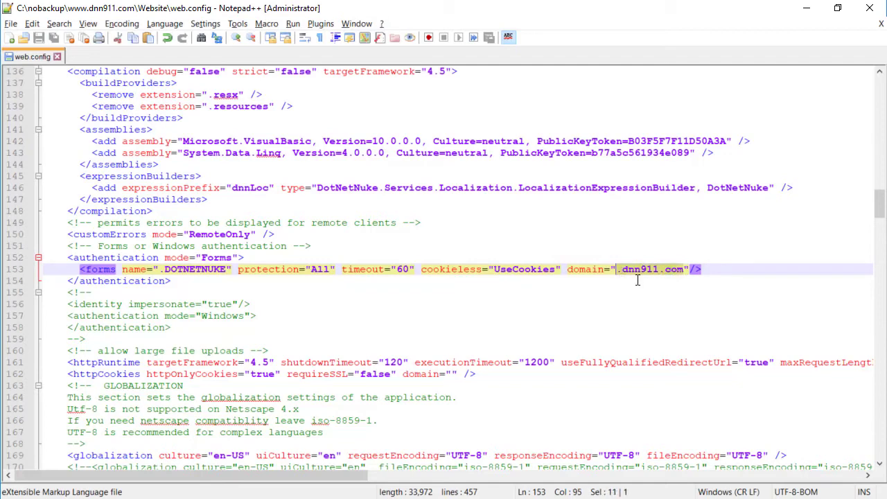
click(424, 374)
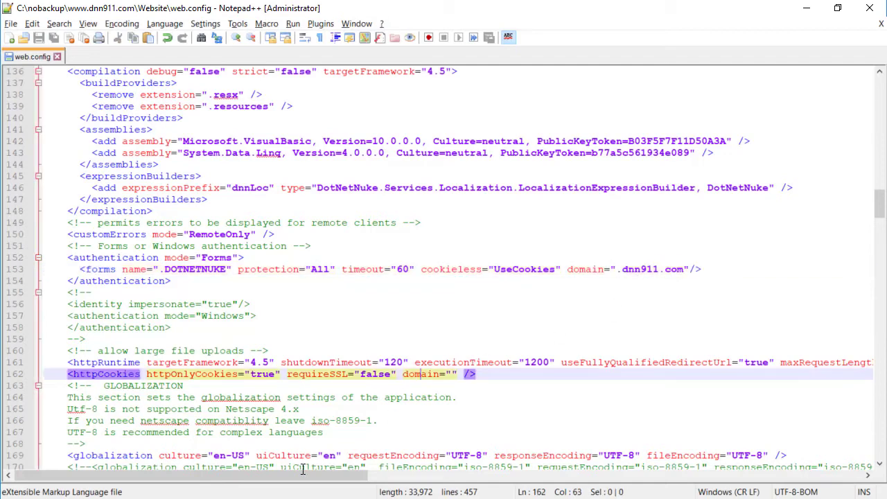
double_click(420, 374)
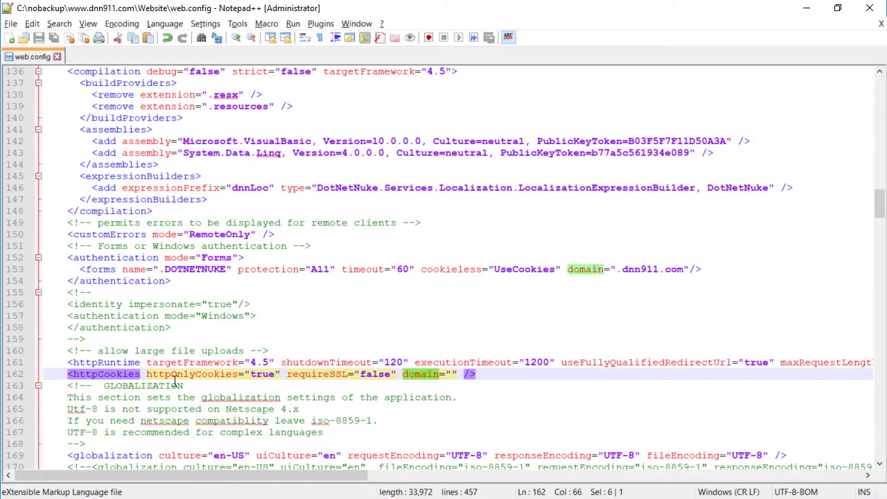
double_click(114, 374)
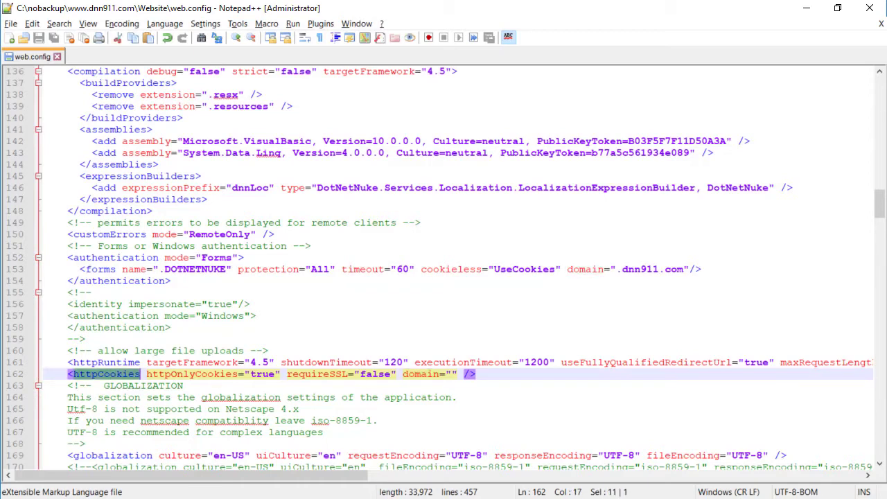
click(460, 376)
key(ctrl+v)
key(shift+Left)
key(shift+Left)
key(shift+Left)
key(shift+Left)
key(shift+Left)
key(shift+Left)
key(shift+Left)
key(shift+Left)
key(shift+Left)
key(shift+Left)
key(shift+Left)
key(shift+Left)
key(shift+Left)
key(shift+Left)
key(shift+Left)
key(shift+Left)
key(shift+Left)
key(shift+Left)
key(shift+Left)
key(shift+Left)
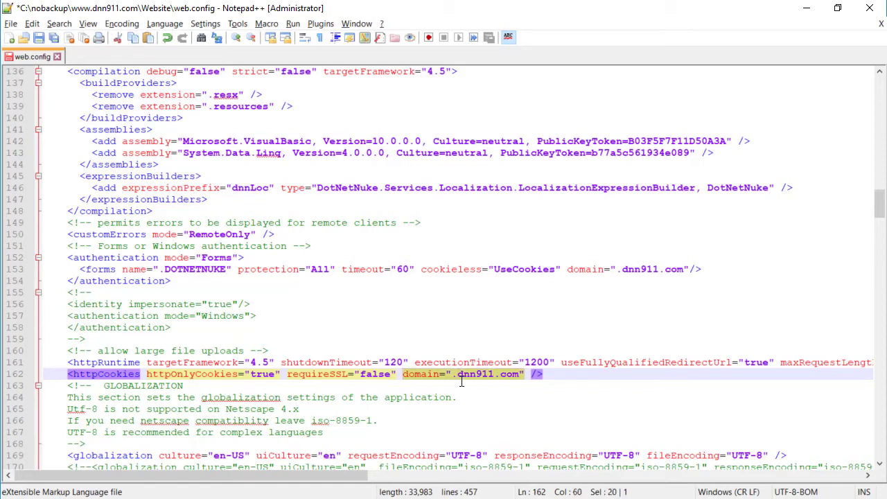
click(461, 380)
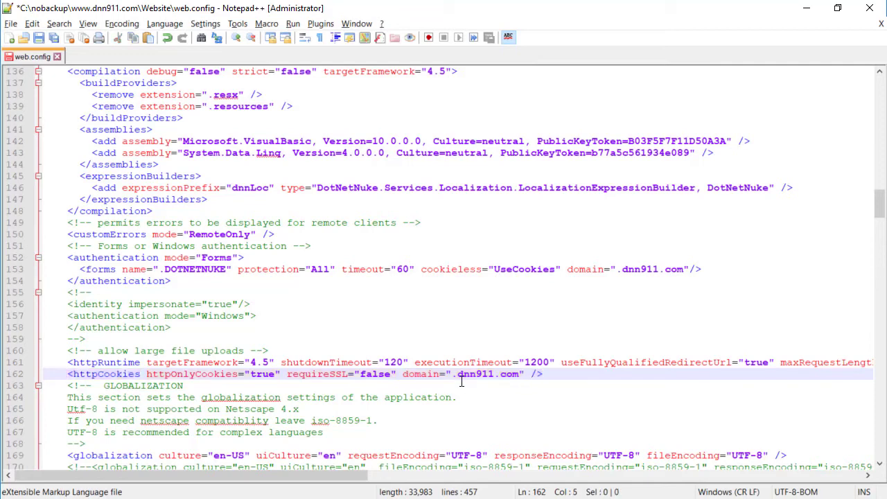
triple_click(461, 380)
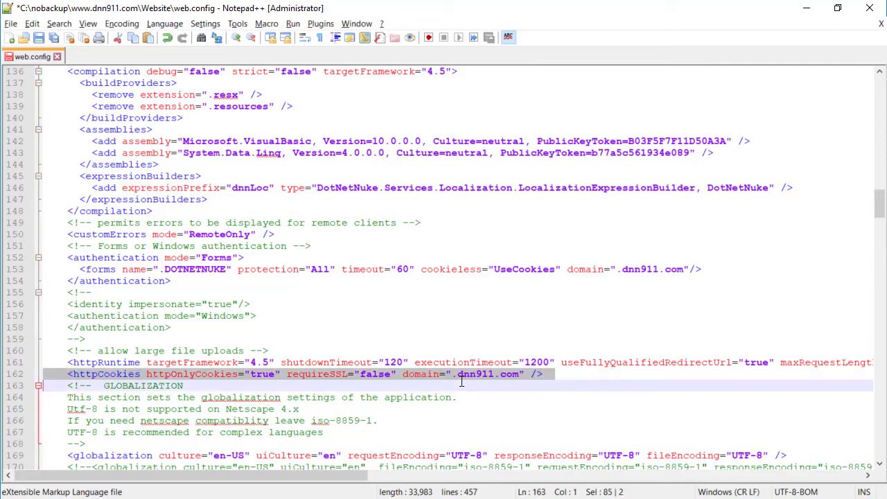
key(Up)
key(Up)
key(Up)
key(Up)
key(Up)
key(Up)
key(Up)
key(Up)
key(Up)
key(Up)
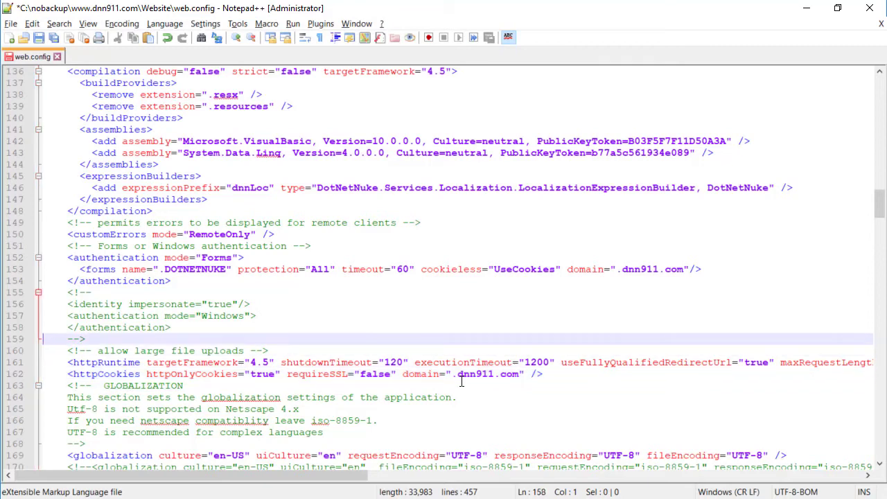
key(shift+Down)
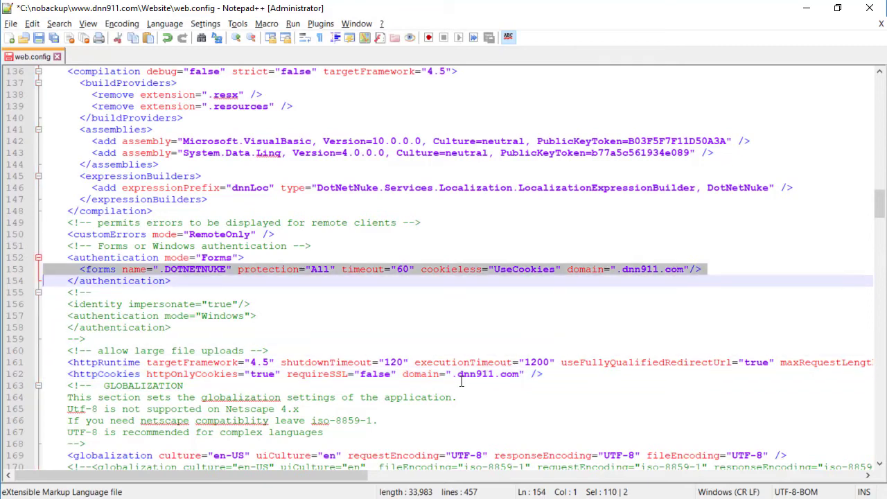
key(Left)
key(End)
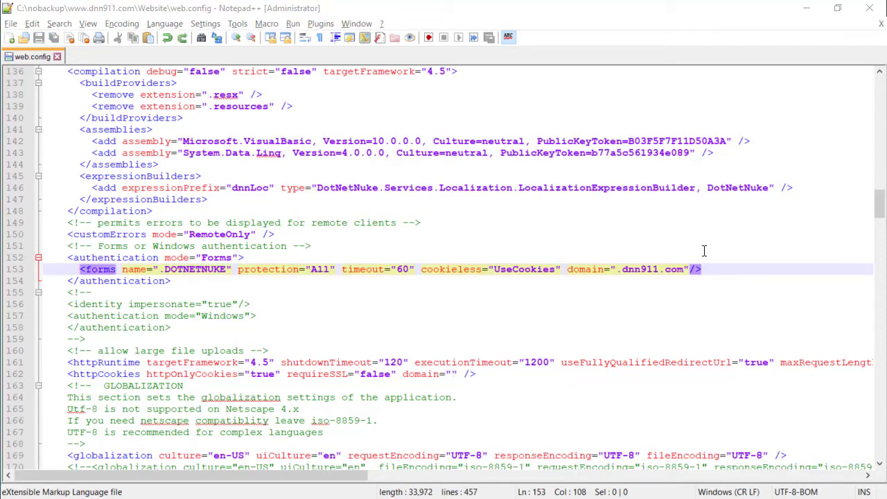
click(673, 268)
drag(686, 270, 623, 271)
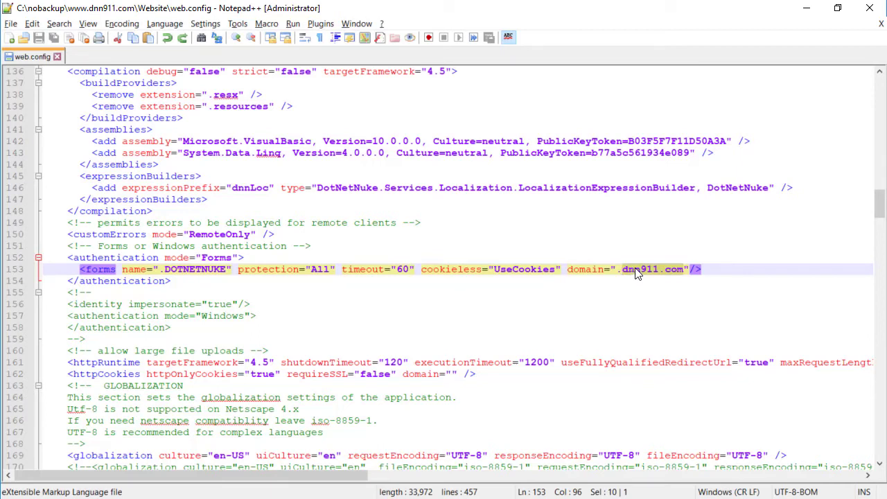
double_click(641, 273)
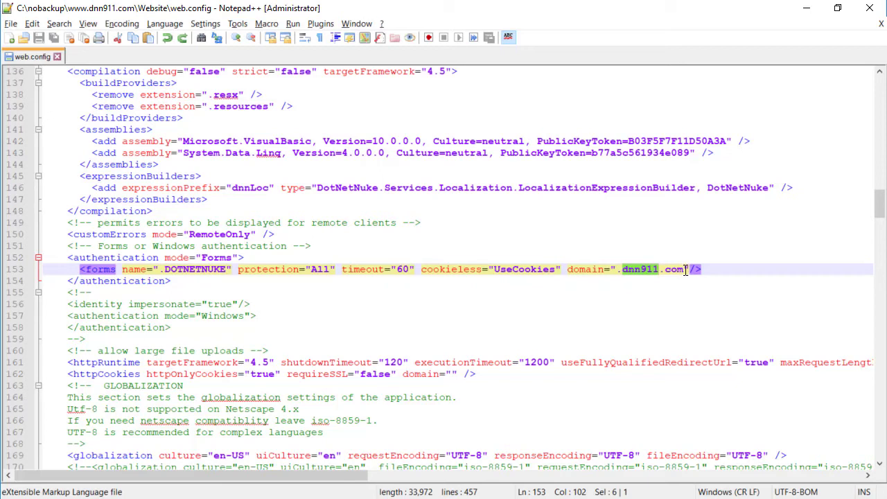
drag(685, 269, 622, 270)
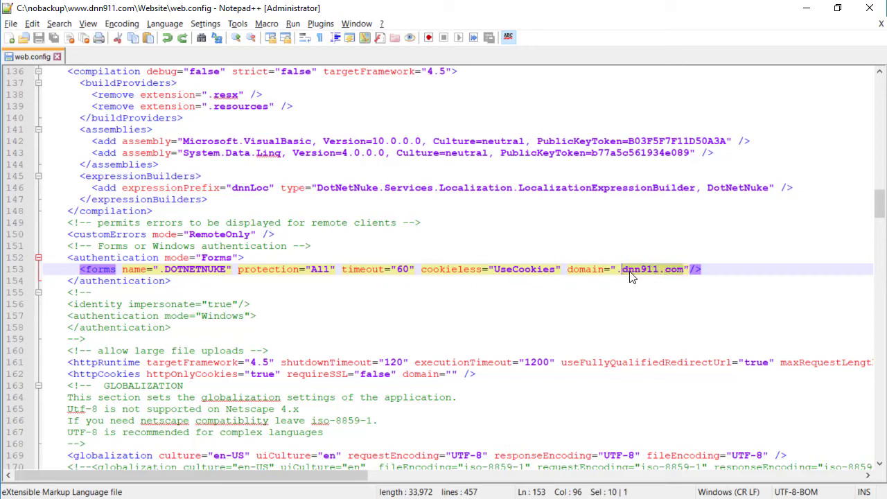
double_click(634, 274)
drag(684, 271, 622, 271)
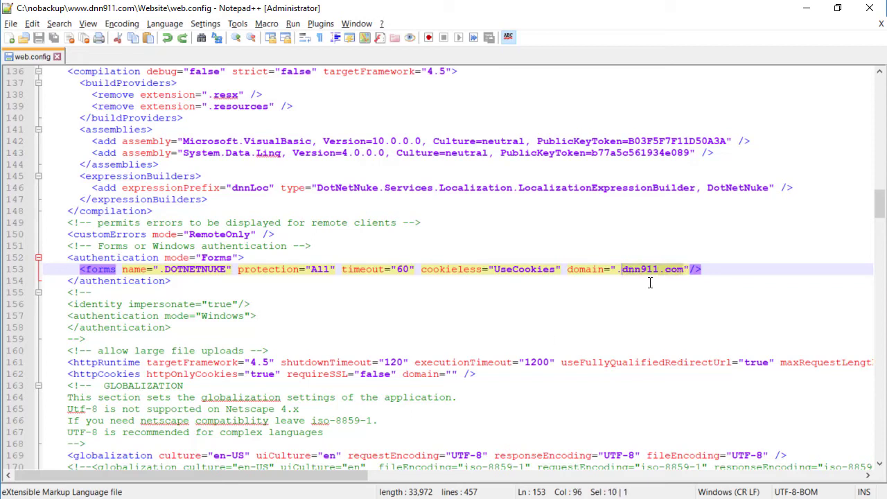